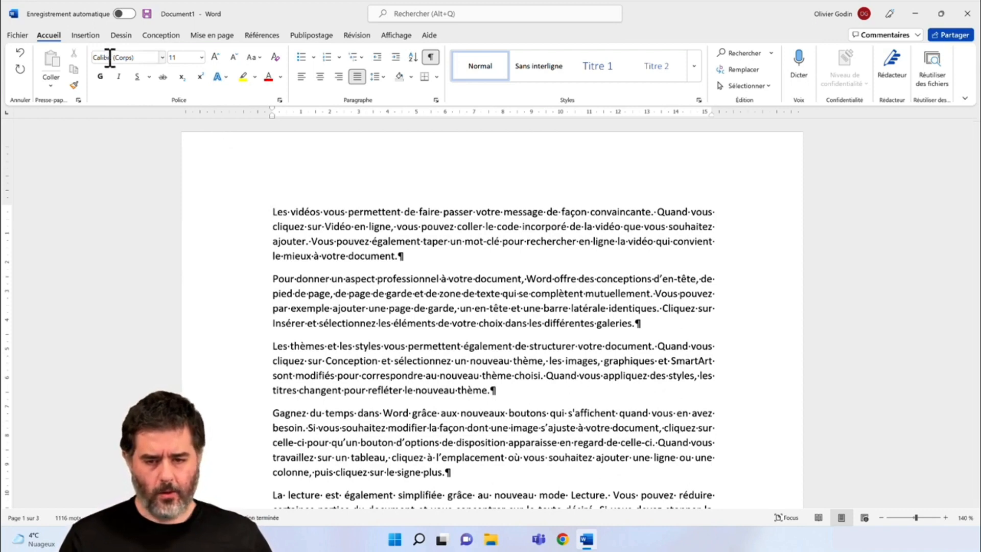
- Insert the ready-made cover page with thin diagonal lines from the cover page gallery
click(86, 35)
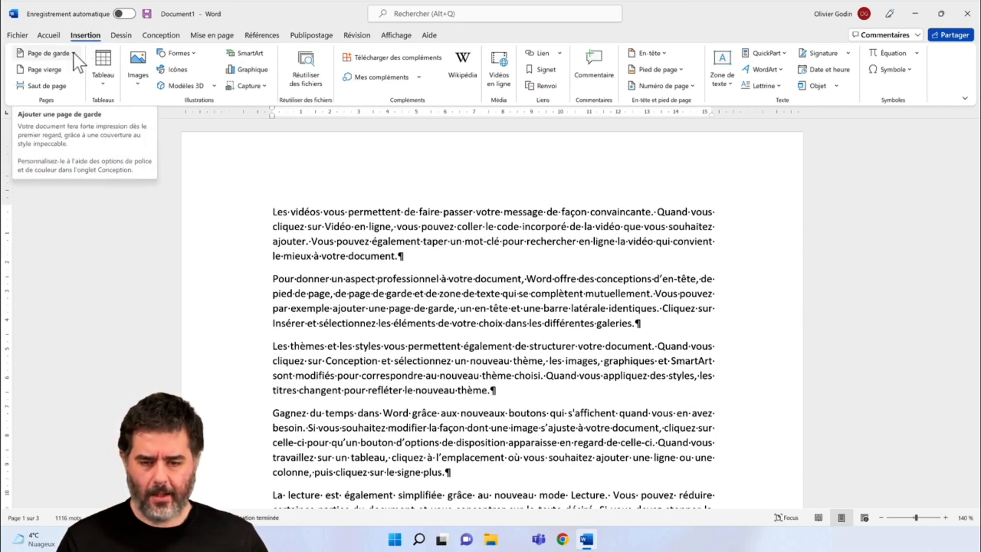
click(74, 53)
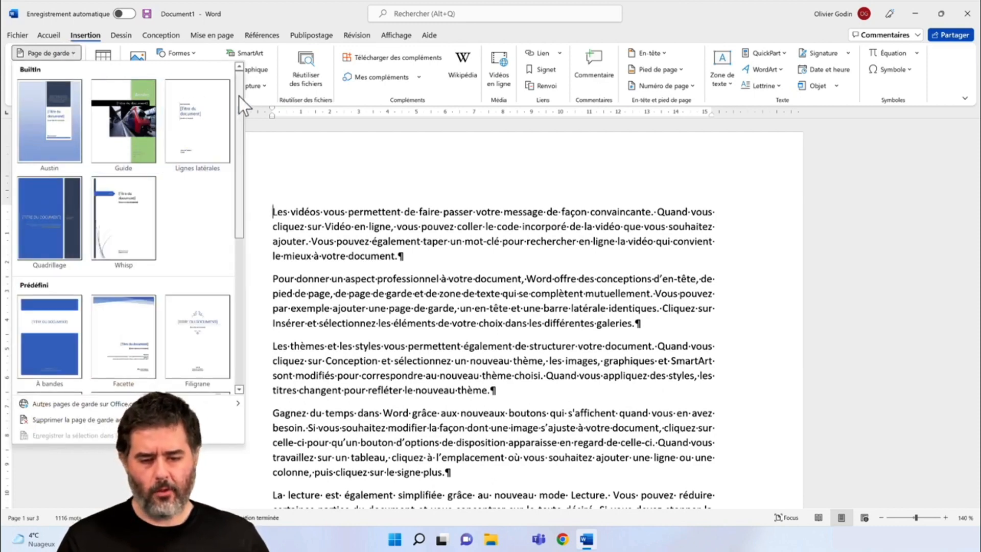
drag(241, 94, 236, 193)
click(126, 345)
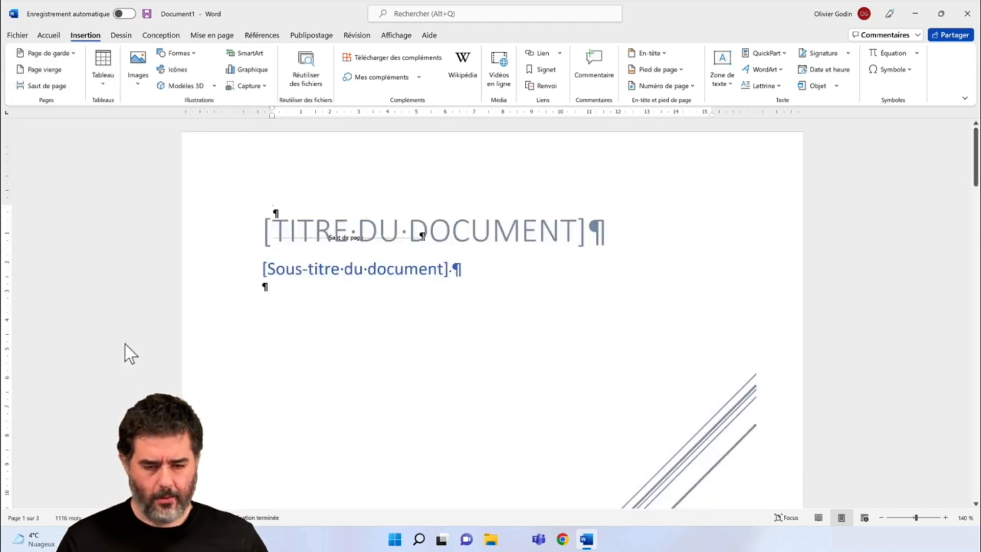
- Zoom out to 40 % and examine the cover page alongside the document's other pages
scroll(653, 311, down, 5)
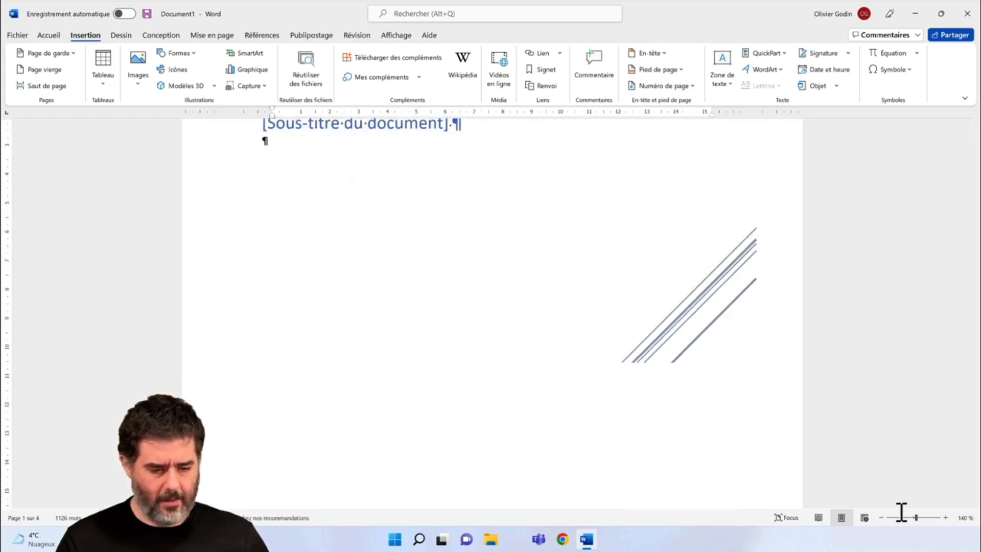
click(883, 517)
click(883, 518)
click(883, 518)
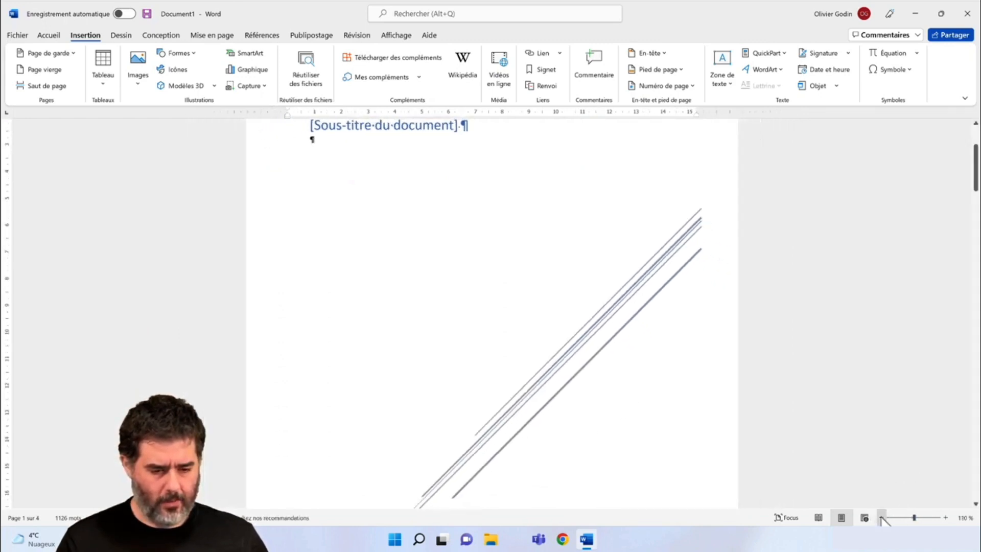
click(882, 517)
click(883, 518)
click(883, 518)
click(882, 518)
click(882, 517)
click(883, 517)
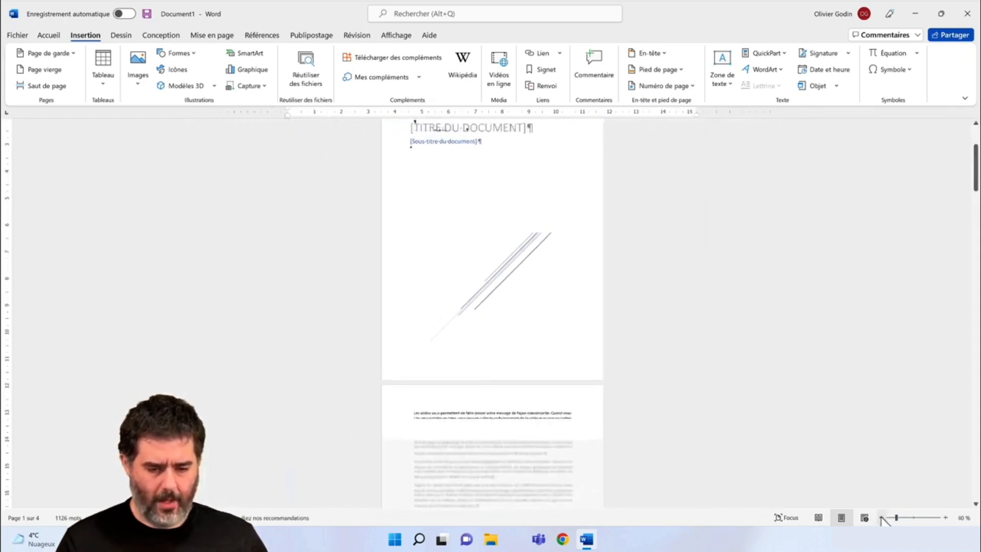
click(883, 518)
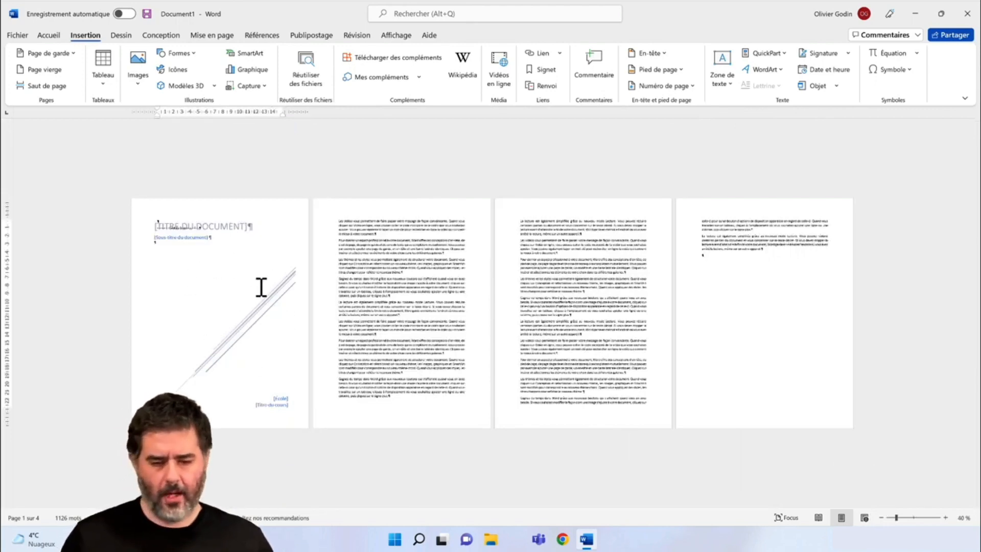
click(233, 225)
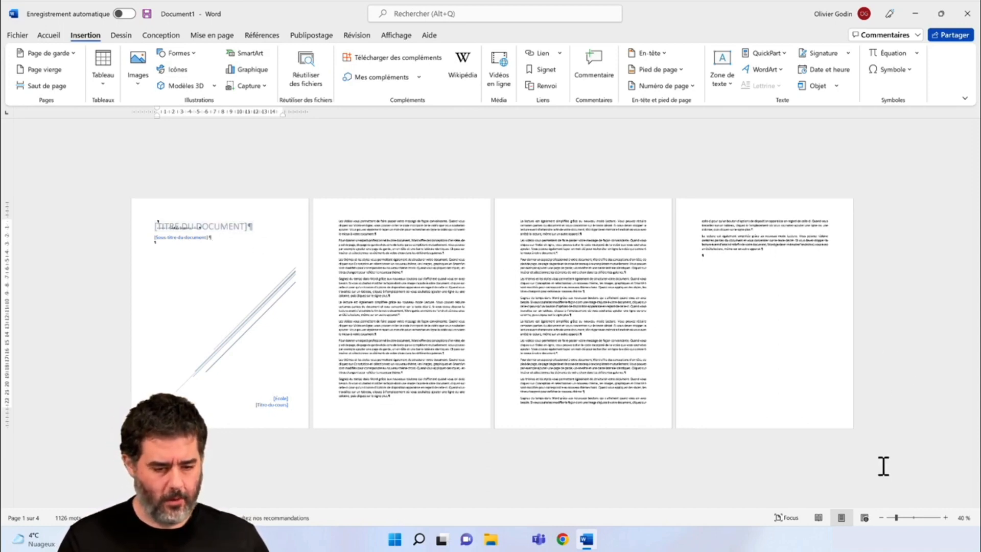
- Set the document zoom to page width (Largeur de la page)
click(964, 518)
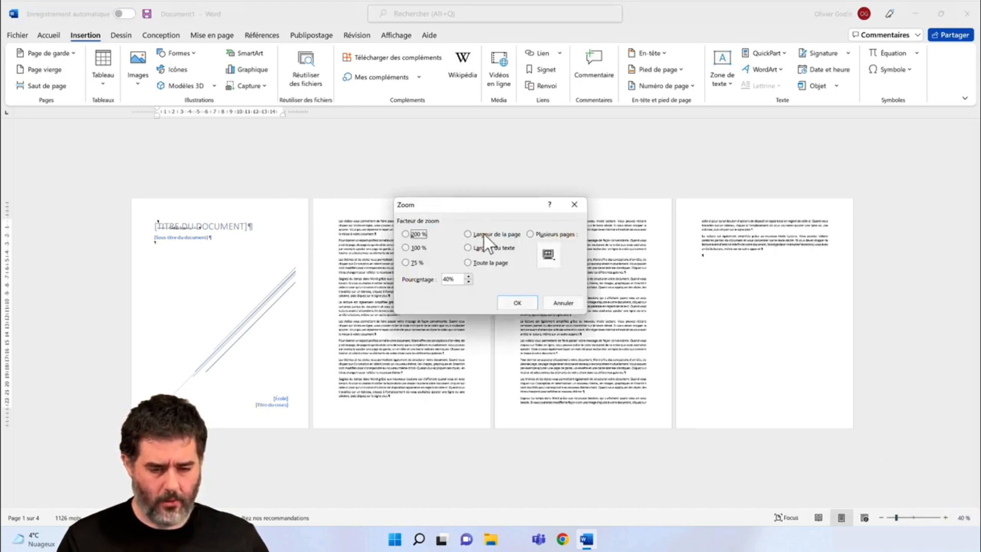
click(485, 235)
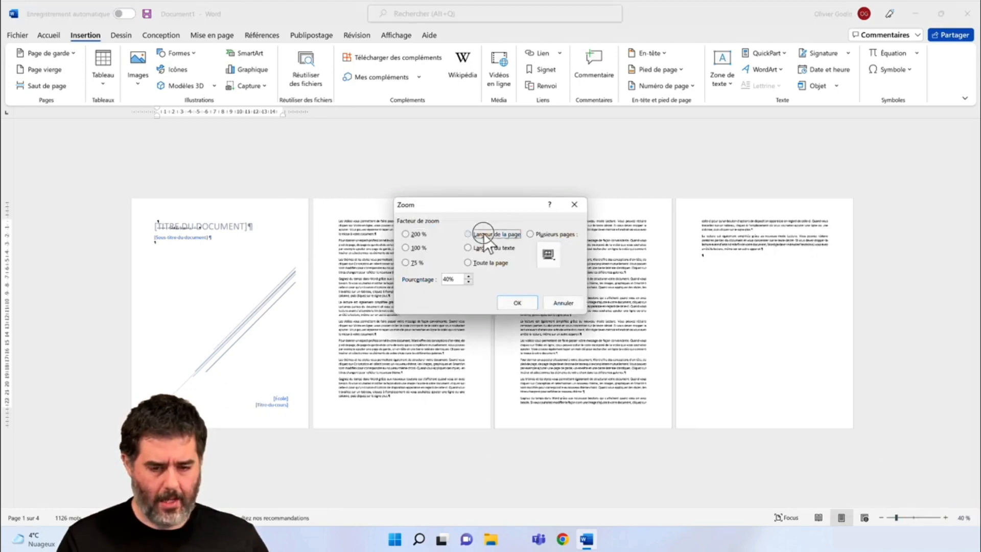
click(526, 301)
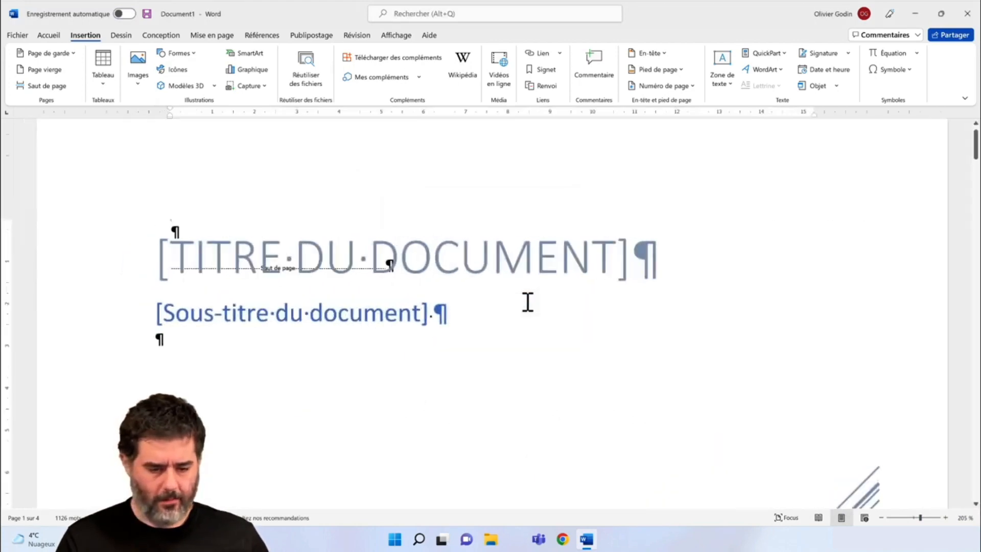
- Replace the title placeholder on the cover page with "MON MERVEILLEUX DOCUMENT"
click(504, 268)
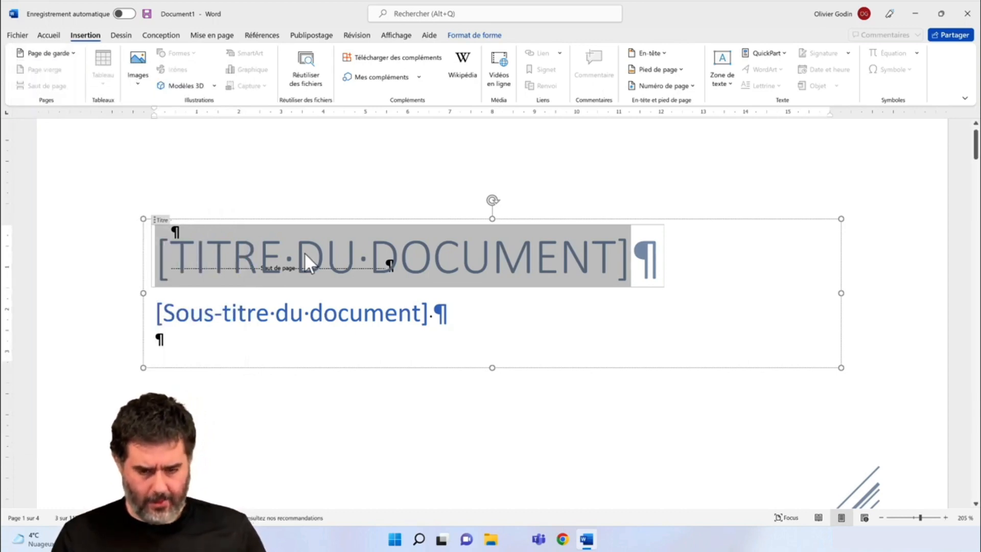
text(MON M)
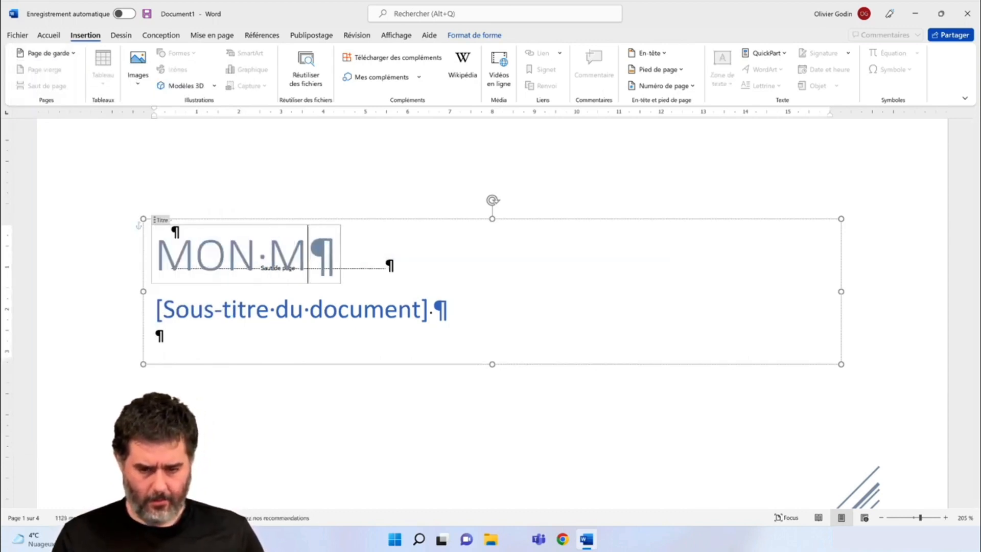
text(ERVEILLEUX DOCUMENT)
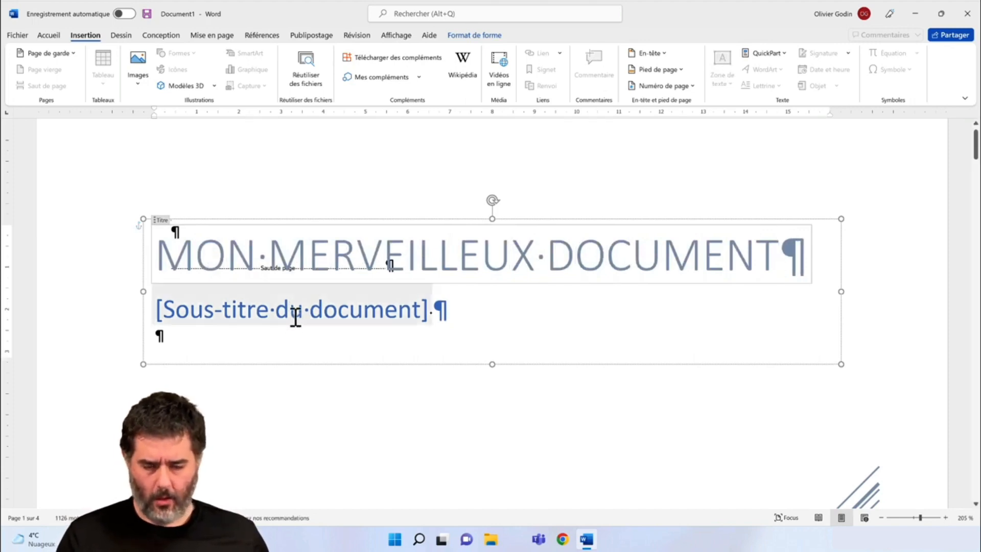
- Replace the subtitle placeholder on the cover page with "Volume 1"
click(295, 317)
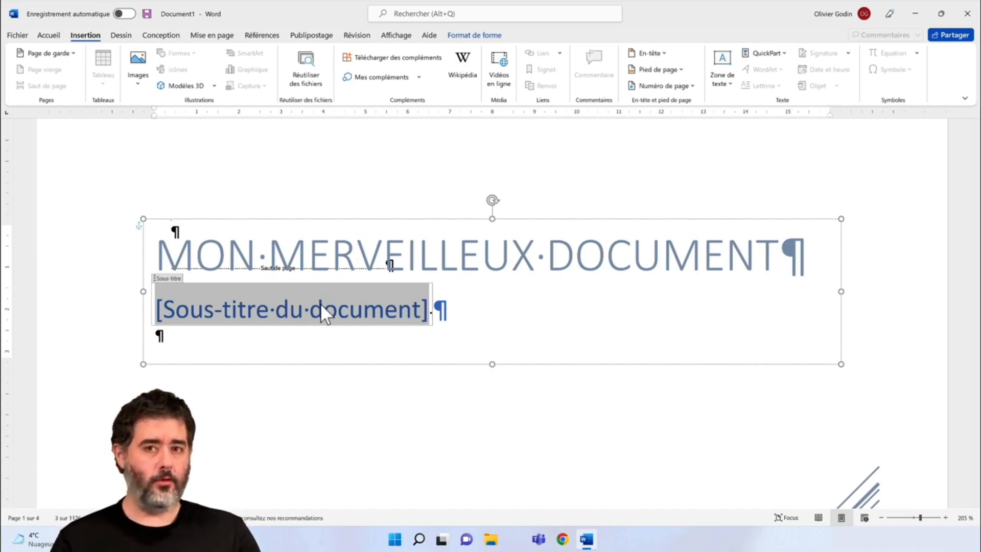
key(Delete)
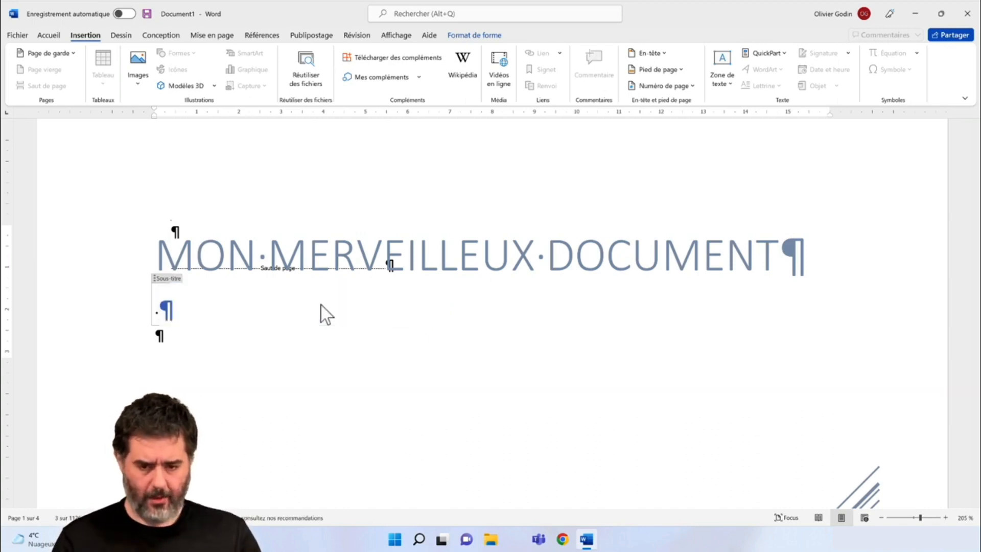
text(Volu)
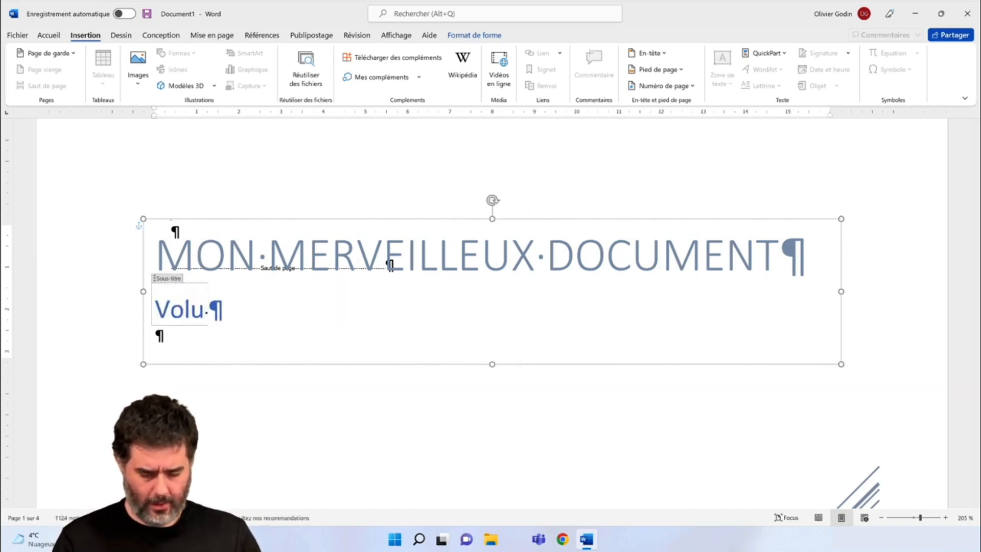
text(me )
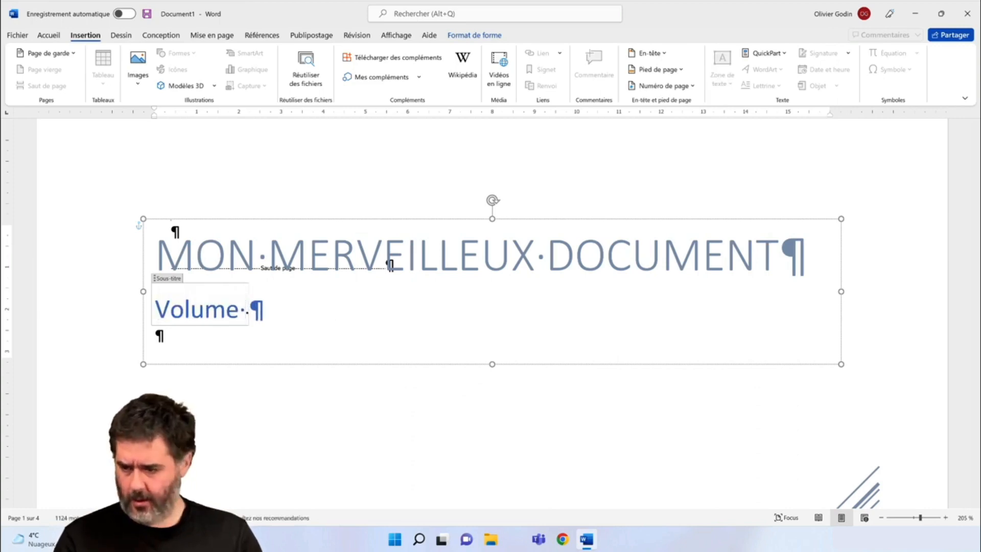
text(1)
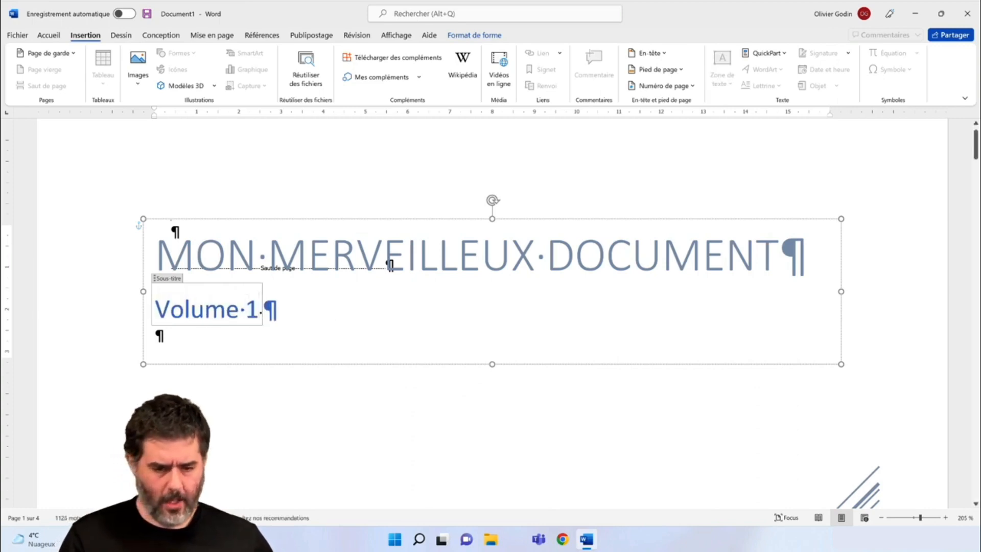
- Fill in the school field (École) near the end of the cover page with "Séminaire de Sherbrooke"
scroll(490, 422, down, 1)
scroll(489, 421, down, 1)
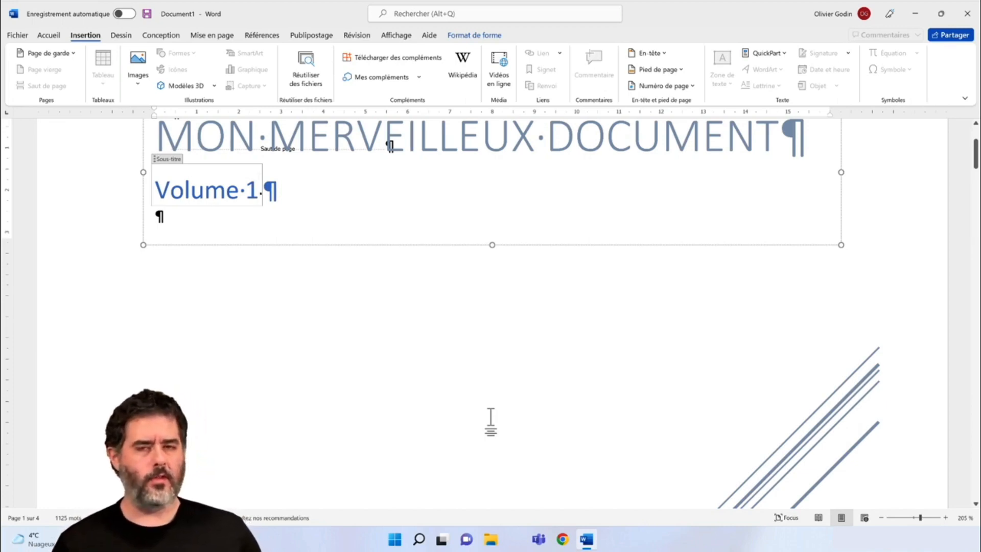
scroll(490, 421, down, 5)
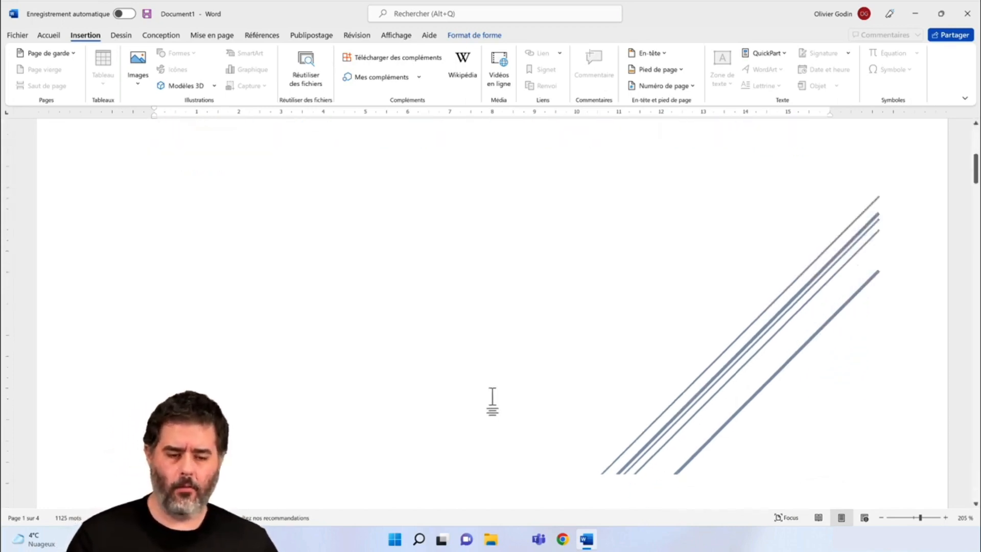
scroll(492, 398, down, 7)
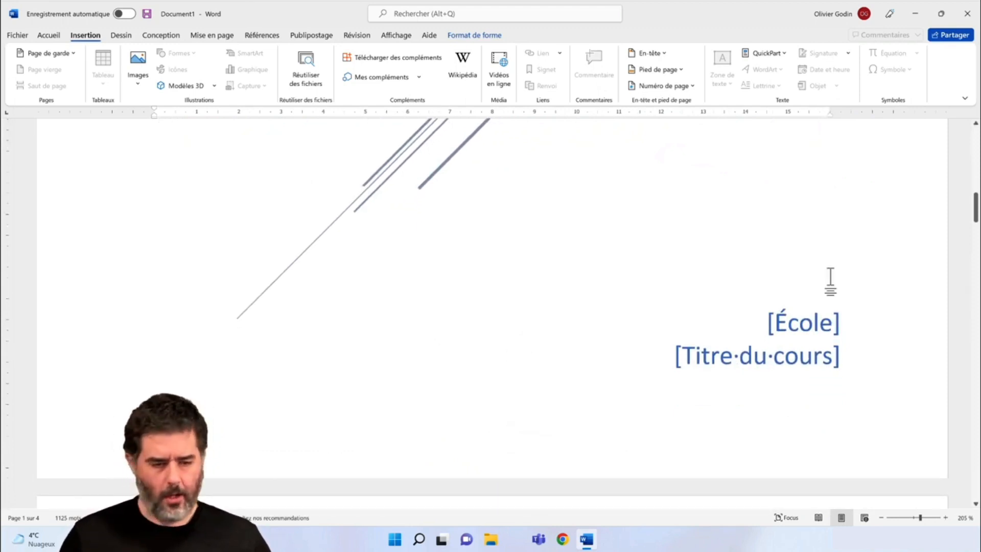
click(811, 327)
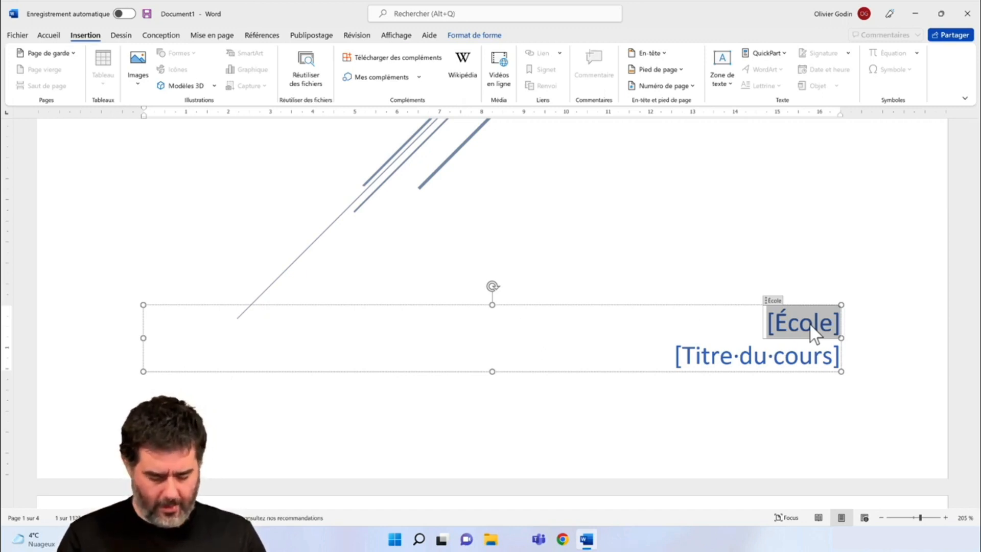
text(séminaire)
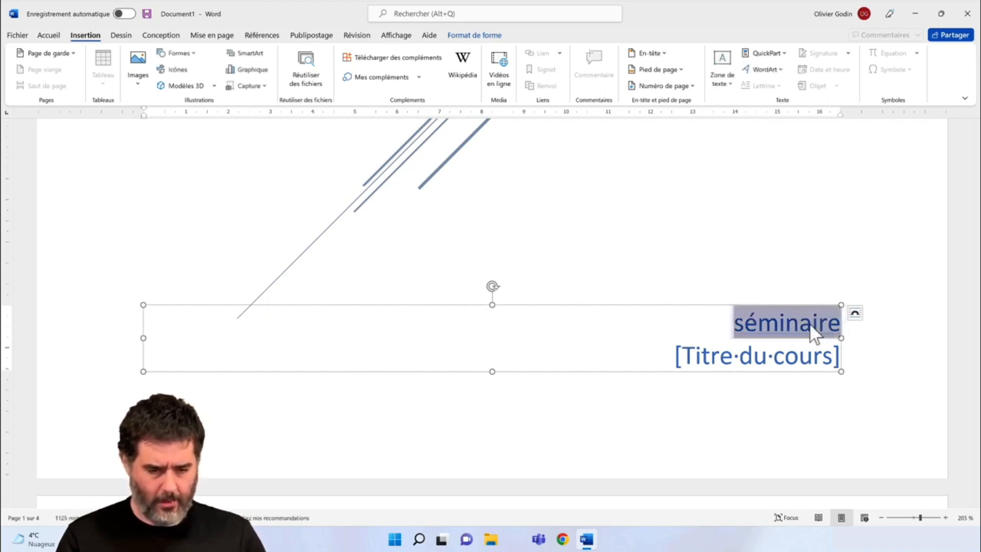
text(Séminaire de)
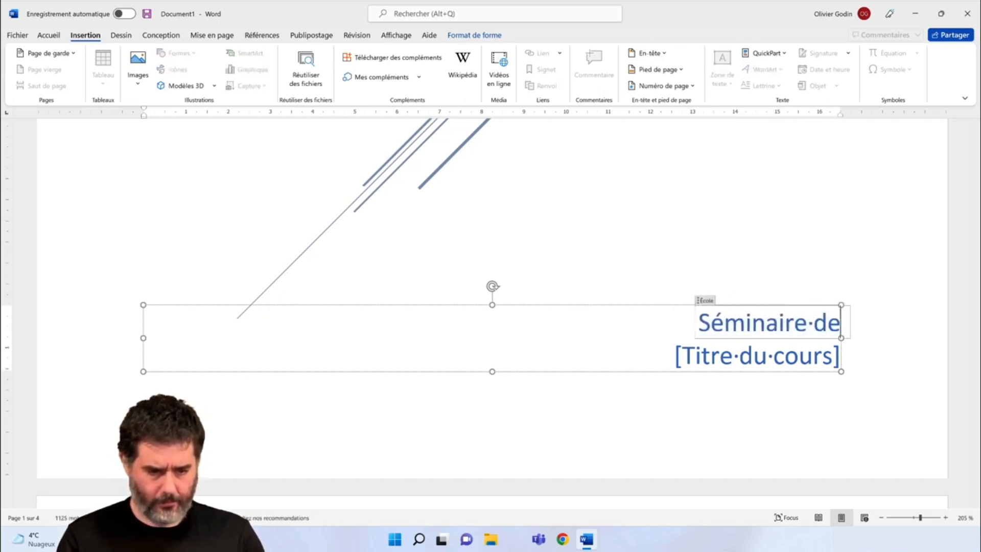
text( Sherbrooke)
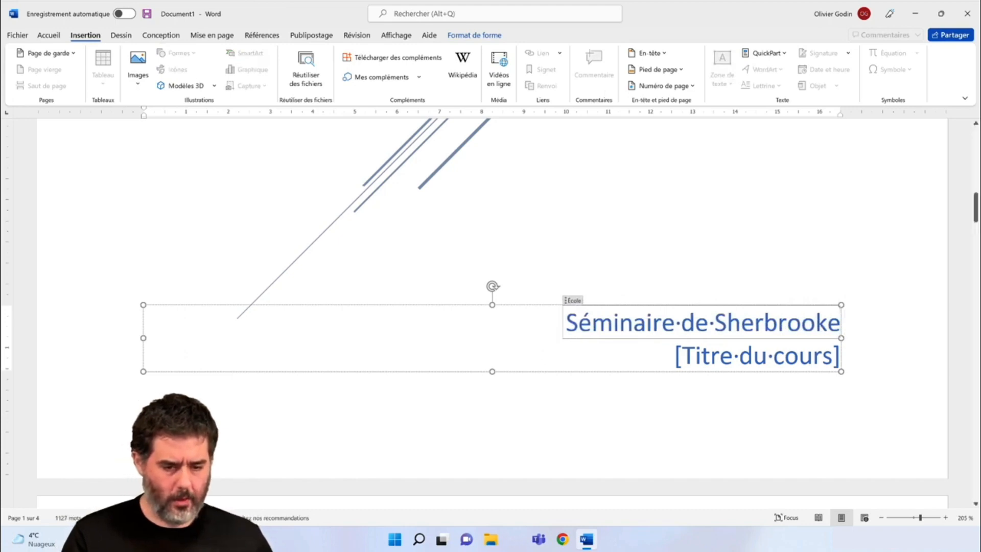
- Delete the course title placeholder (Titre du cours) beneath the school name on the cover page
click(815, 360)
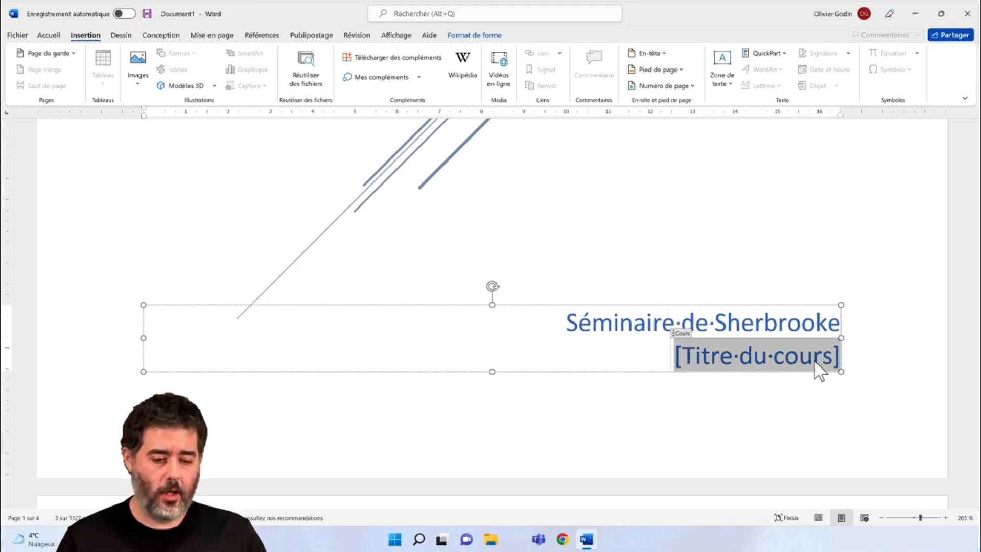
key(Delete)
key(ctrl+e)
key(ctrl+e)
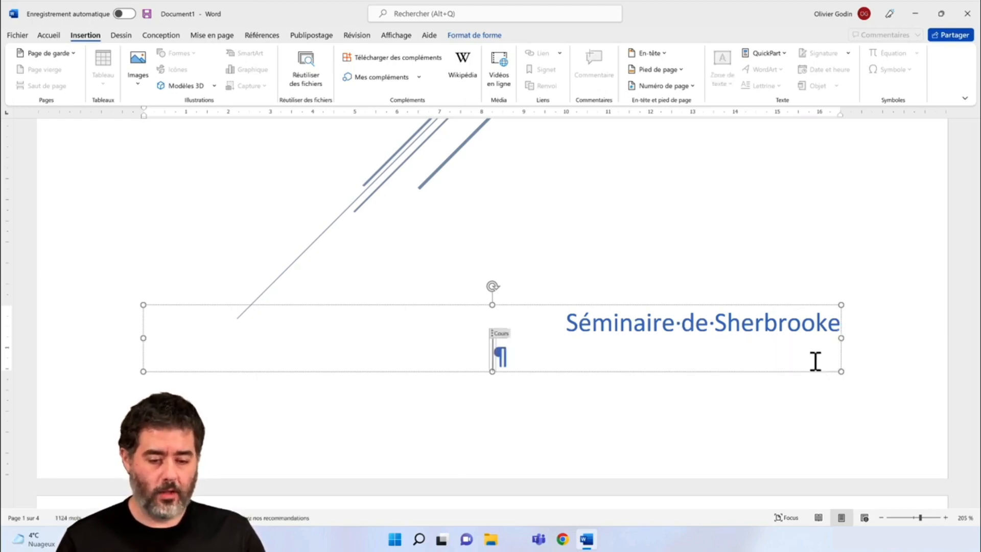
click(870, 373)
- Change the font of the cover page title "MON MERVEILLEUX DOCUMENT" to Arial Black
scroll(884, 393, down, 8)
scroll(885, 393, down, 6)
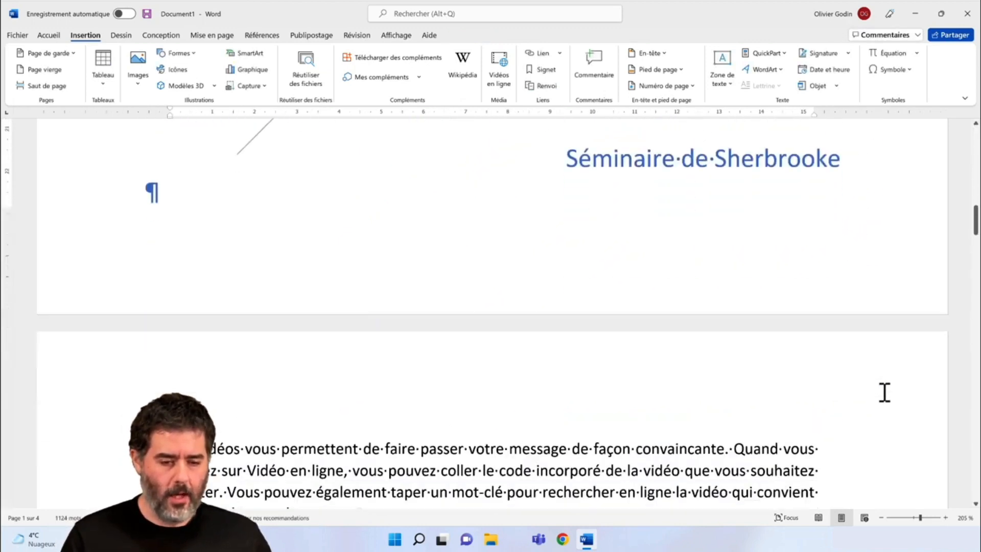
scroll(885, 393, up, 4)
scroll(884, 393, up, 10)
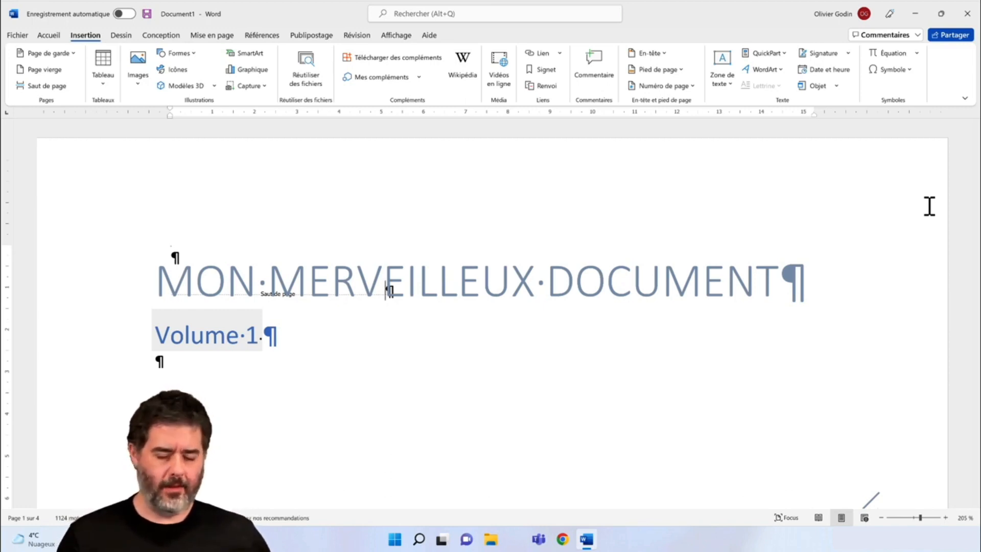
click(305, 269)
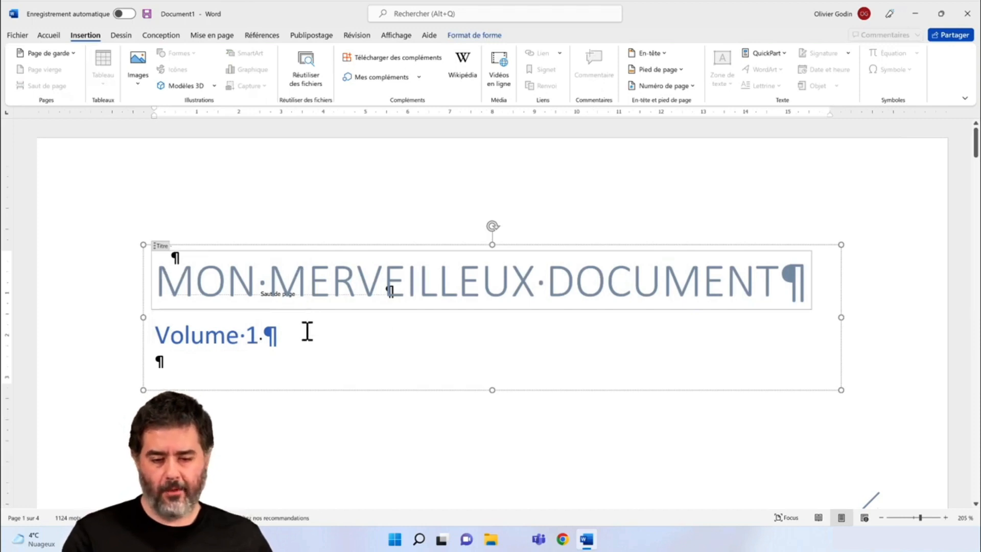
drag(163, 280, 777, 286)
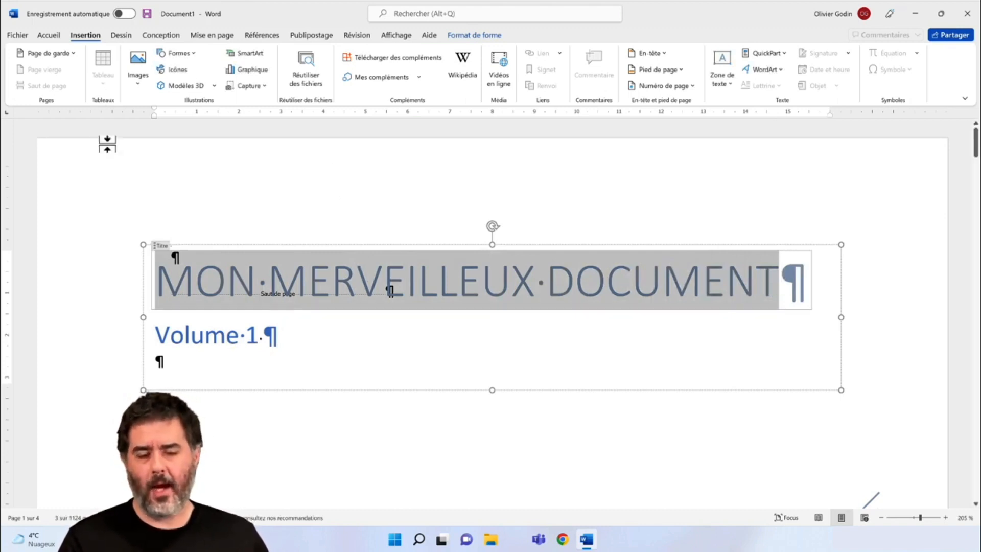
click(49, 36)
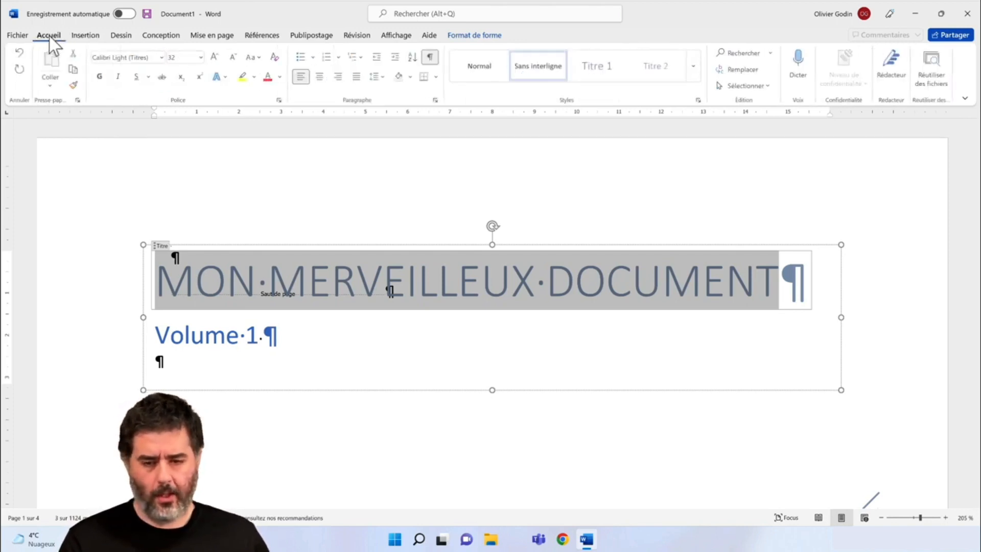
click(162, 58)
click(127, 258)
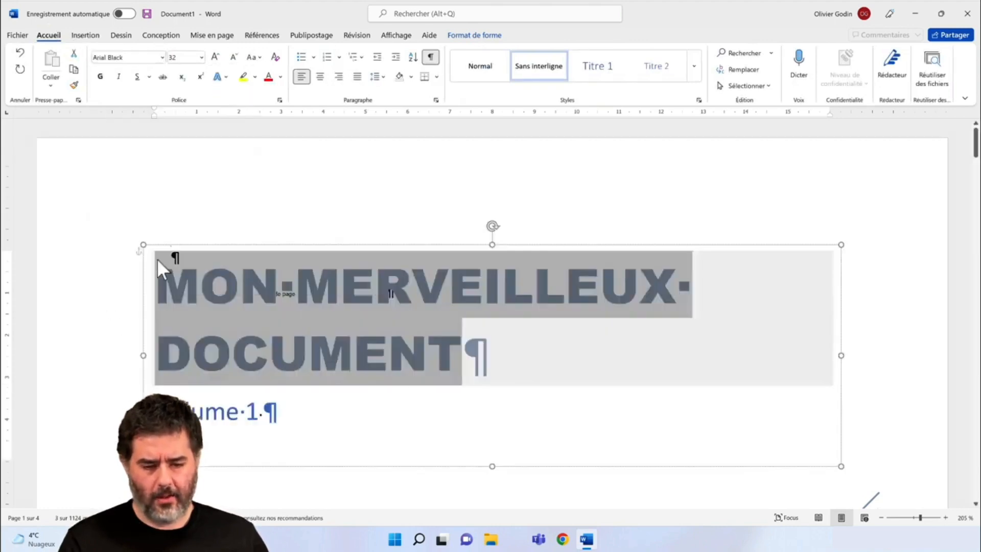